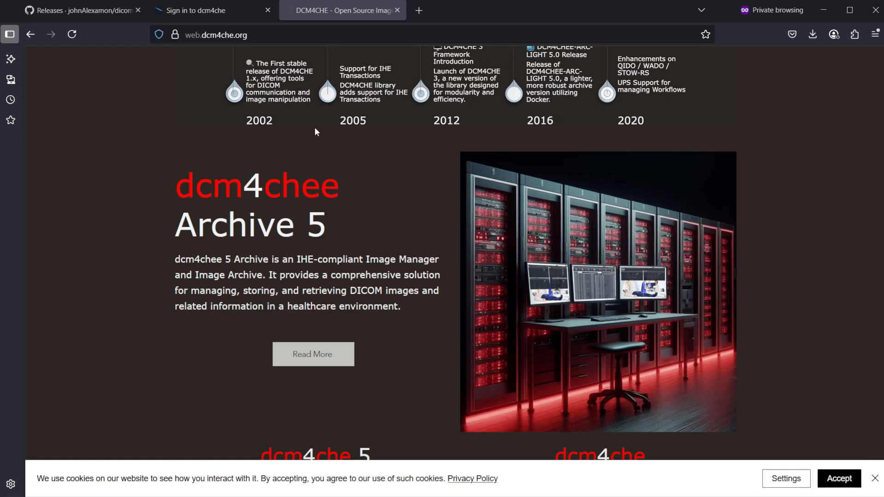
Step: Switch to the dcm4chee archive sign-in tab at ubuntu:8443/dcm4chee-arc/ui2
{"action": "left_click", "coordinate": [222, 15]}
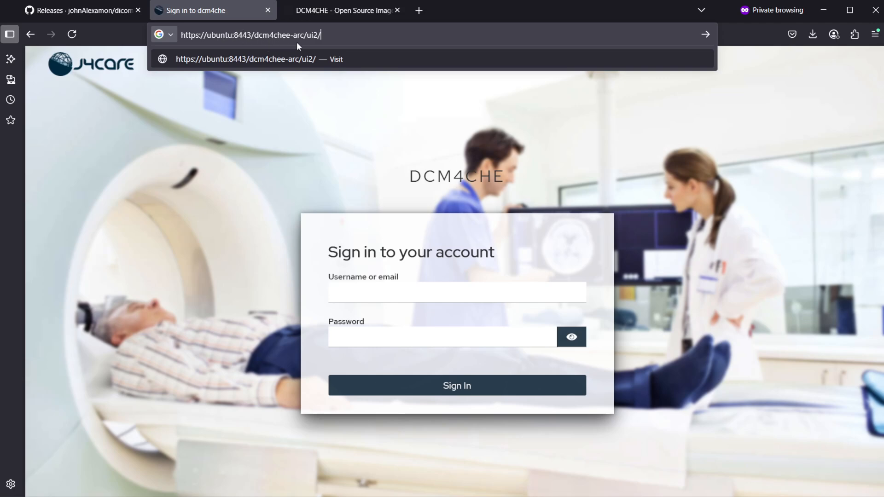
Step: Load the ui2 console address and sign in as root with the account password
{"action": "key", "text": "Return"}
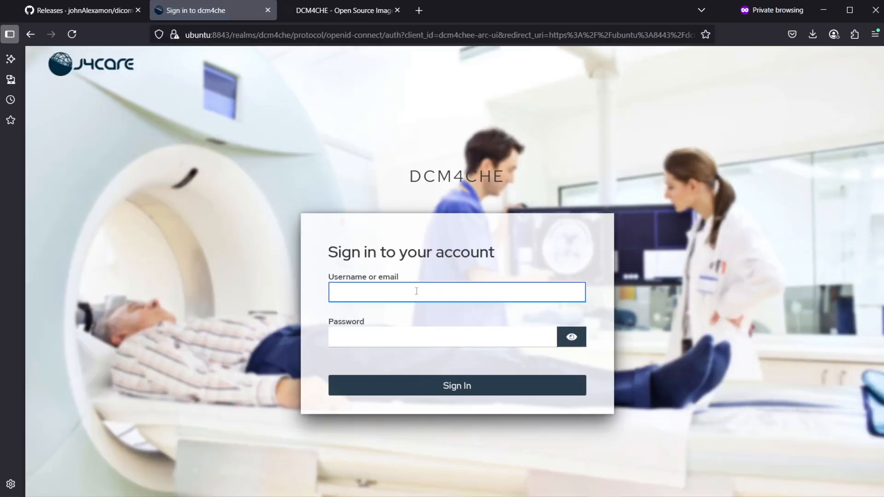
{"action": "type", "text": "root"}
{"action": "key", "text": "Tab"}
{"action": "type", "text": "•"}
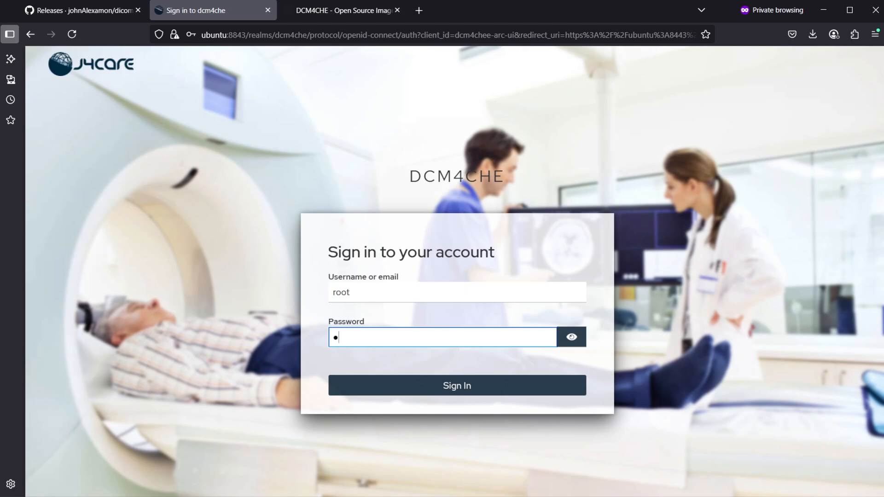
{"action": "type", "text": "hangeit"}
{"action": "key", "text": "Return"}
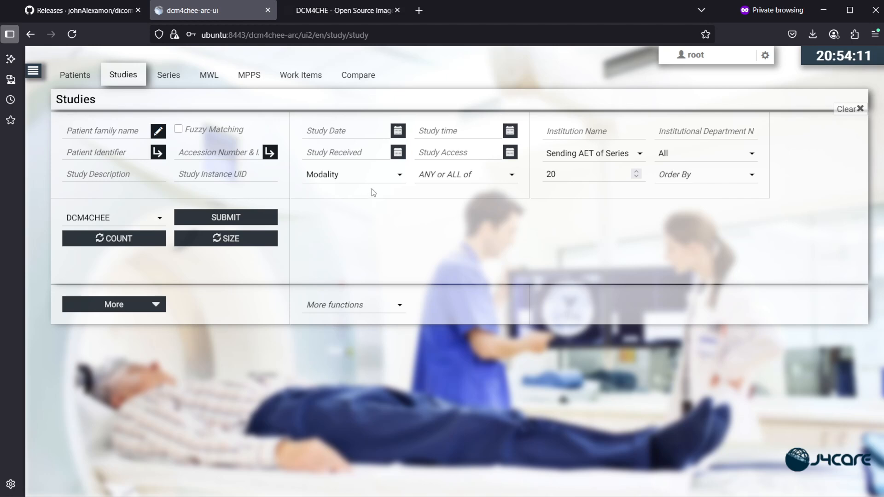
Step: Search DCM4CHEE for all studies without filters, listing the XC and 'CT1 abdomen' studies
{"action": "left_click", "coordinate": [160, 218]}
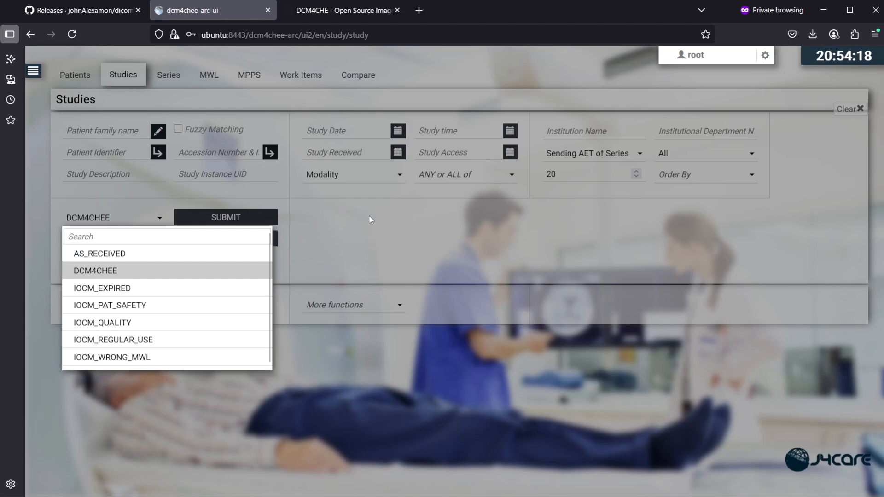
{"action": "left_click", "coordinate": [160, 220]}
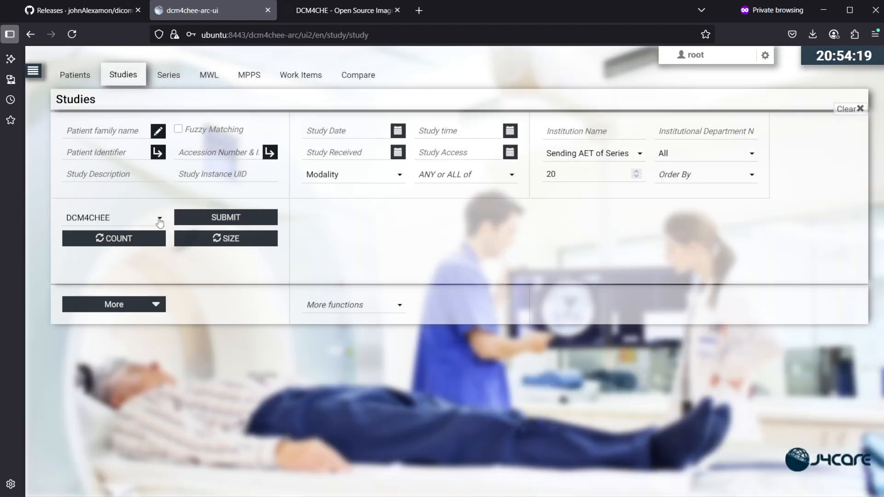
{"action": "left_click", "coordinate": [160, 220]}
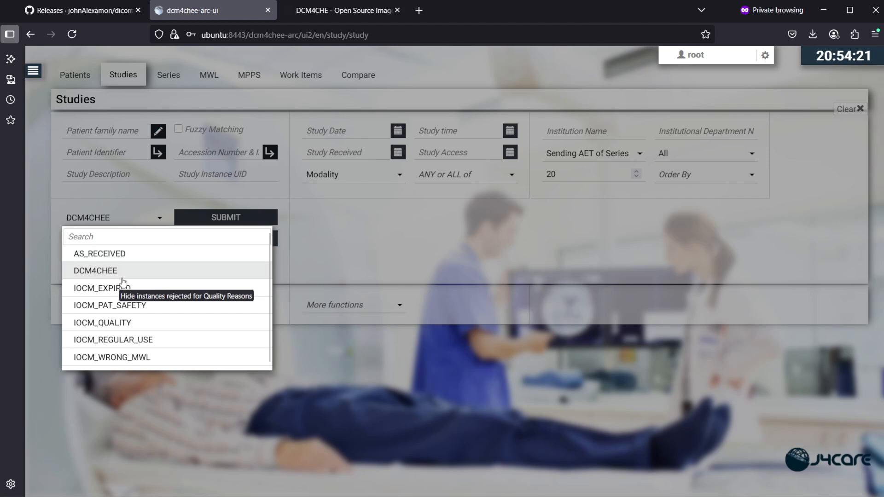
{"action": "left_click", "coordinate": [97, 271]}
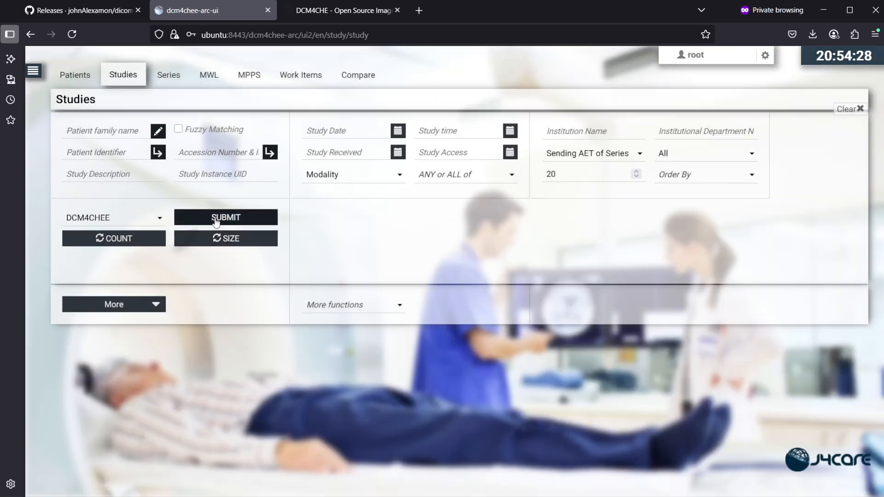
{"action": "left_click", "coordinate": [251, 222]}
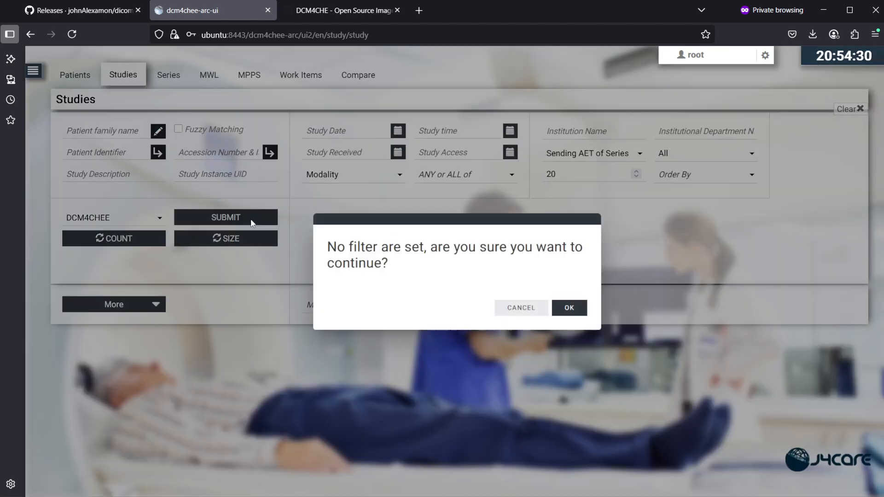
{"action": "left_click", "coordinate": [565, 310]}
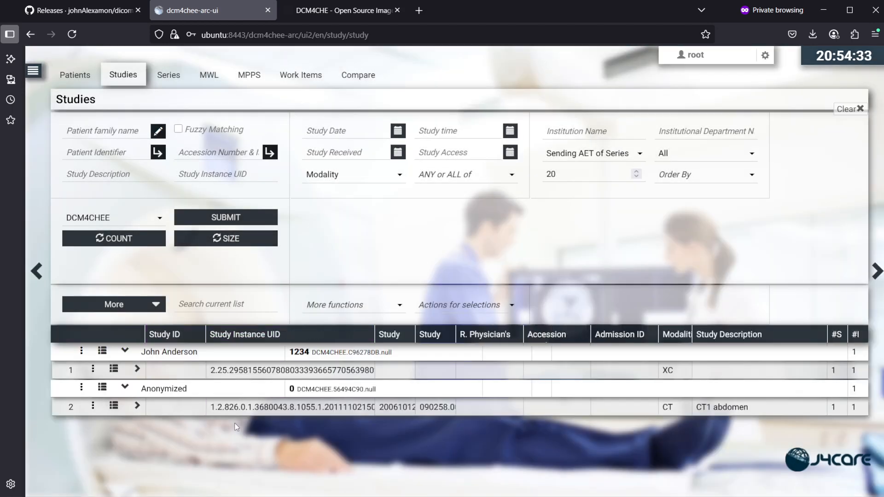
{"action": "mouse_move", "coordinate": [424, 389]}
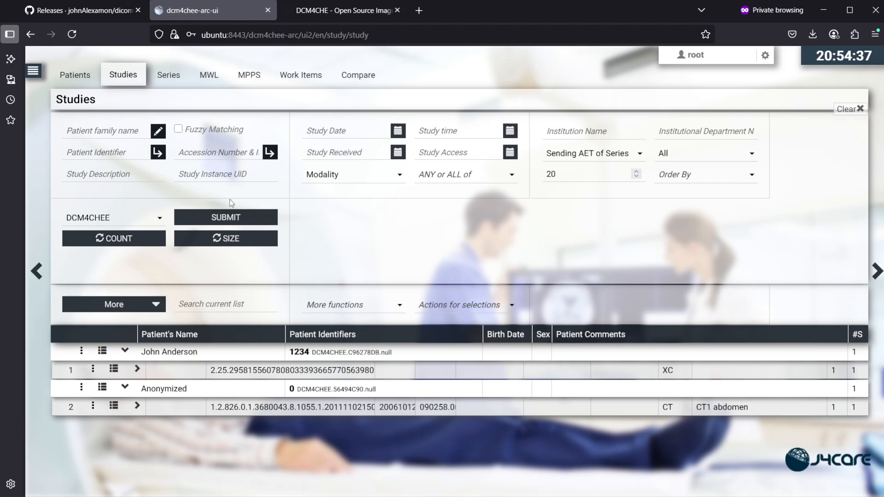
{"action": "left_click", "coordinate": [99, 134]}
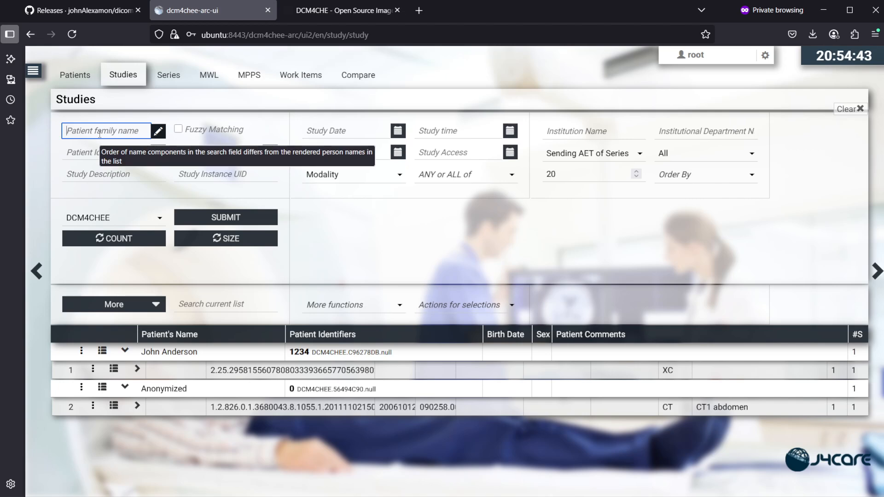
Step: Filter studies by the patient's family name, then clear that field
{"action": "type", "text": "anderss"}
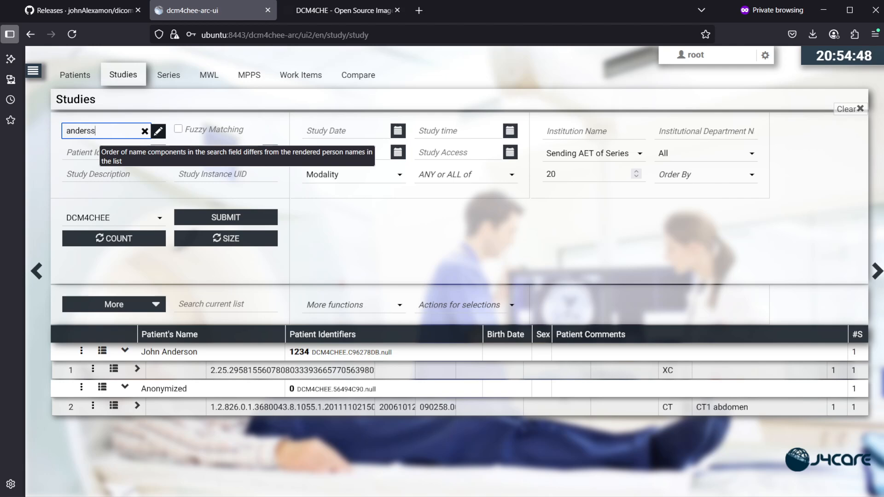
{"action": "key", "text": "BackSpace"}
{"action": "type", "text": "on"}
{"action": "key", "text": "Return"}
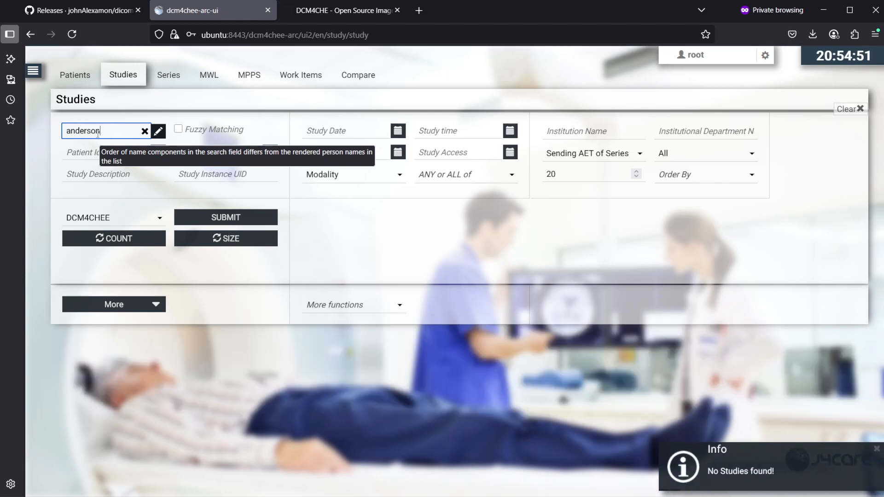
{"action": "left_click", "coordinate": [144, 131]}
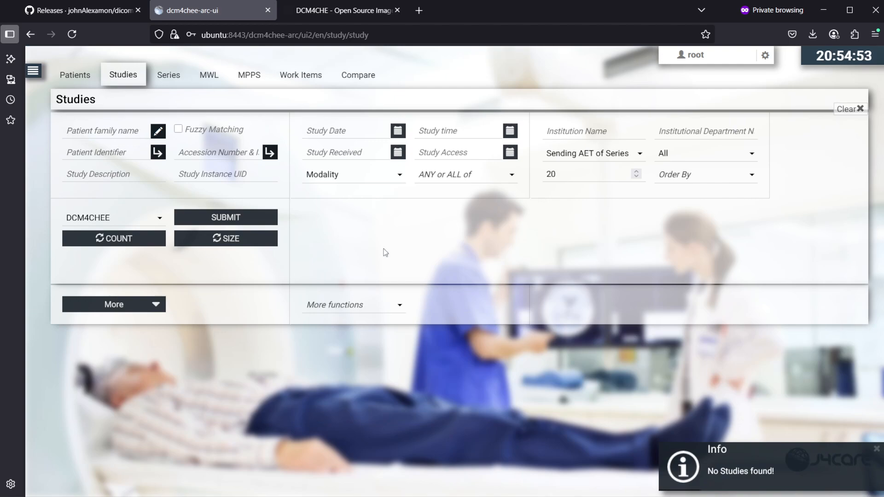
Step: List all studies again, then search the capitalised family name and clear the filter
{"action": "left_click", "coordinate": [249, 218]}
{"action": "left_click", "coordinate": [569, 307]}
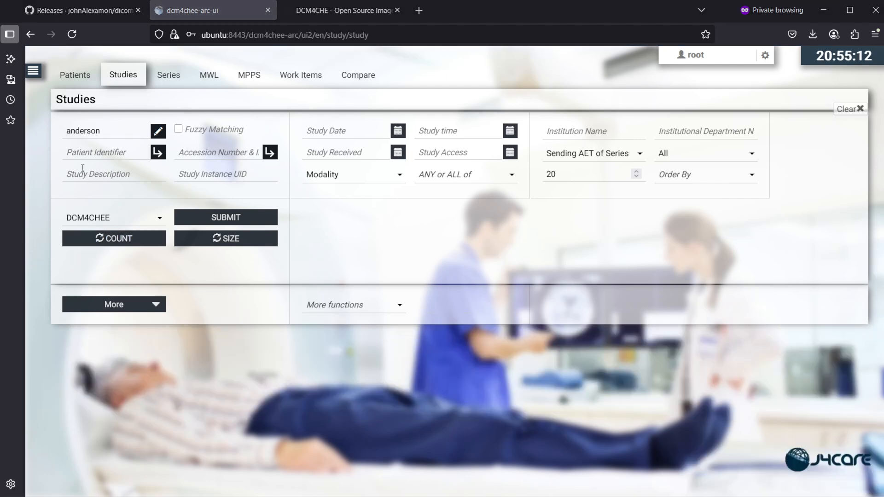
{"action": "left_click", "coordinate": [72, 133]}
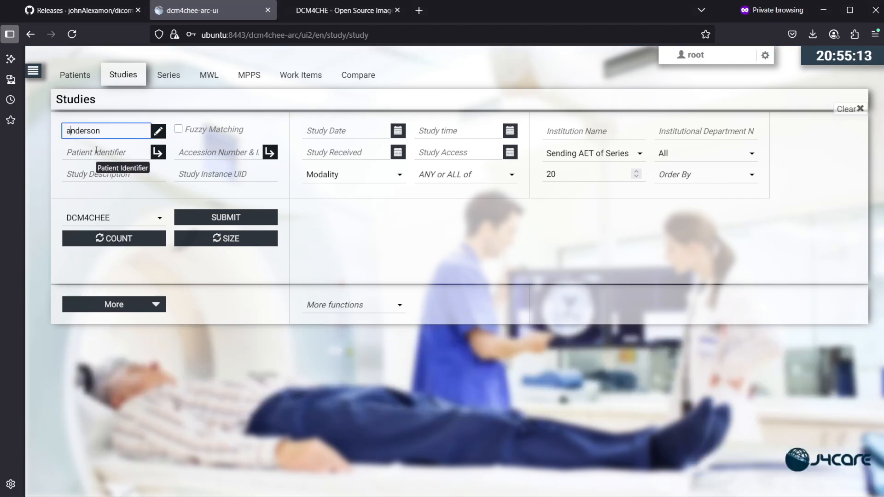
{"action": "key", "text": "BackSpace"}
{"action": "type", "text": "A"}
{"action": "left_click", "coordinate": [196, 223]}
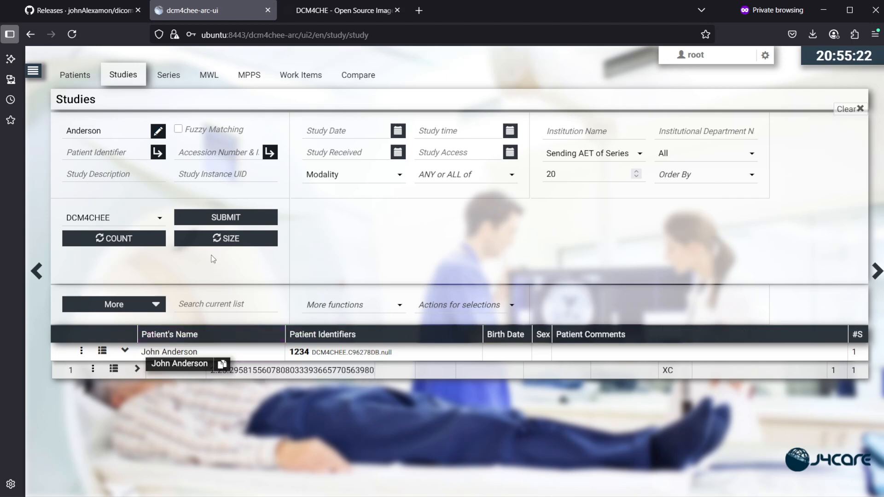
{"action": "left_click", "coordinate": [143, 131]}
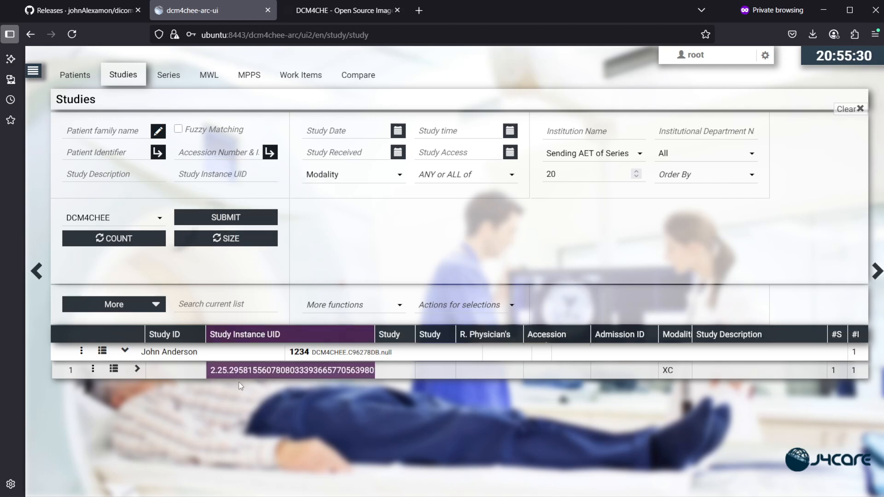
Step: Rerun the study search without filters, confirming the no-filter prompt
{"action": "mouse_move", "coordinate": [320, 367]}
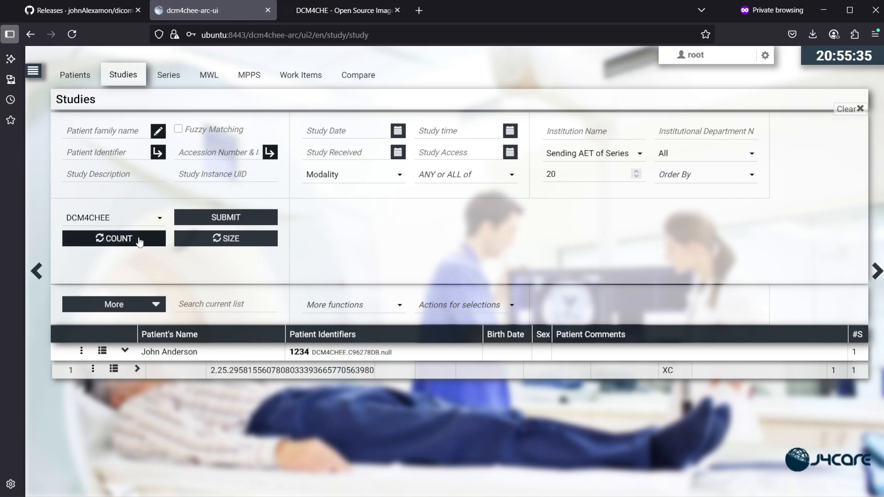
{"action": "left_click", "coordinate": [215, 219]}
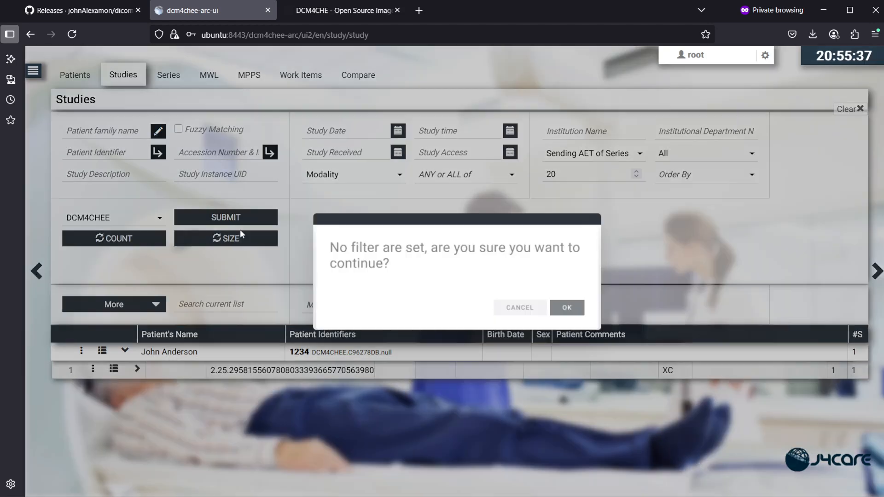
{"action": "left_click", "coordinate": [561, 307]}
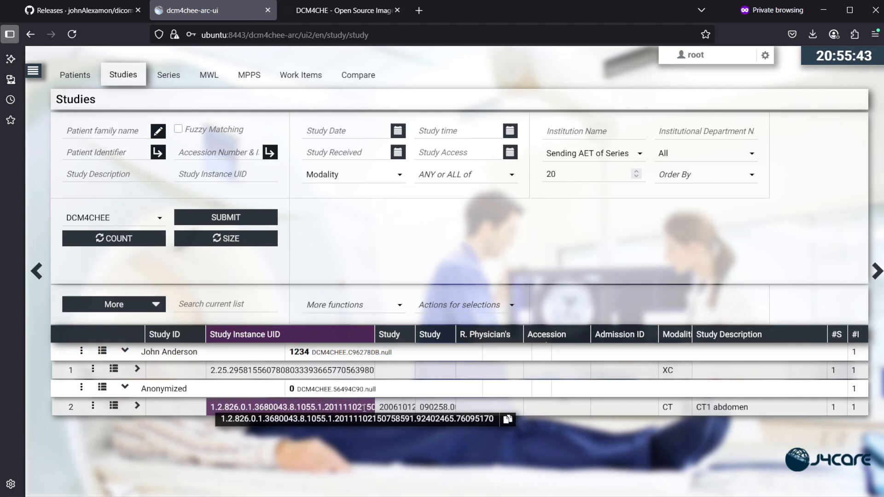
Step: Filter by the 'CT1 abdomen' study's copied Study Instance UID and expand its series 6168 ARTERIELLE
{"action": "left_click", "coordinate": [507, 419]}
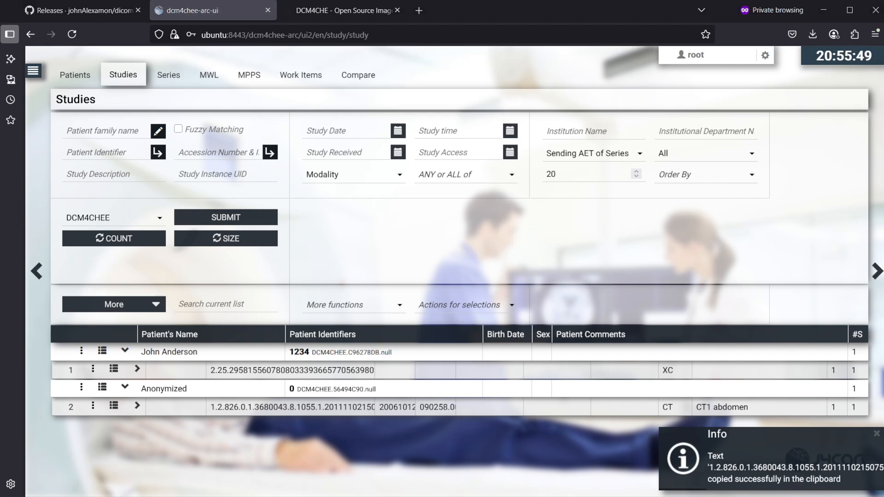
{"action": "left_click", "coordinate": [235, 178]}
{"action": "key", "text": "ctrl+v"}
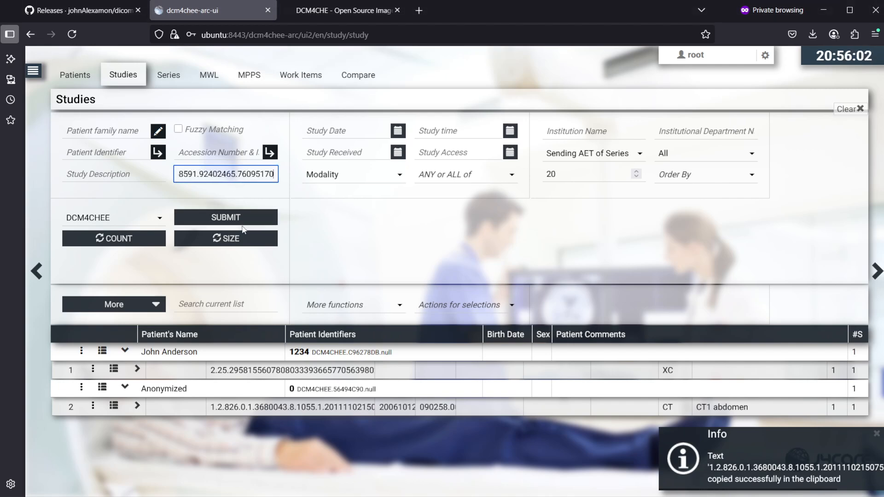
{"action": "left_click", "coordinate": [246, 220]}
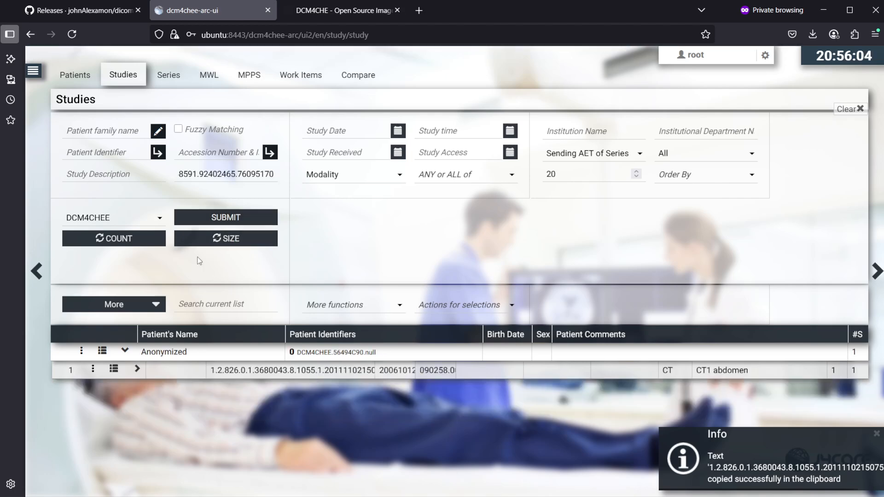
{"action": "left_click", "coordinate": [136, 369]}
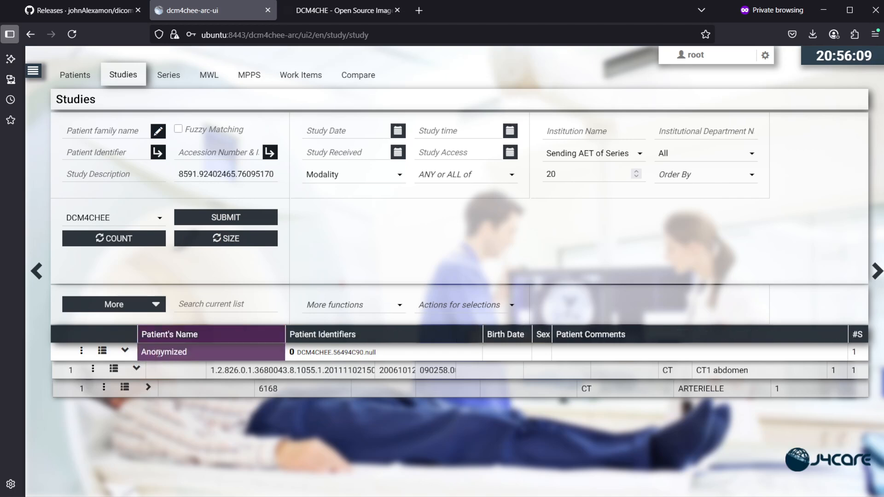
{"action": "left_click", "coordinate": [126, 351]}
Step: Expand the Anonymized patient, 'CT1 abdomen' study and ARTERIELLE series, then view CT instance 8's image
{"action": "left_click", "coordinate": [126, 351]}
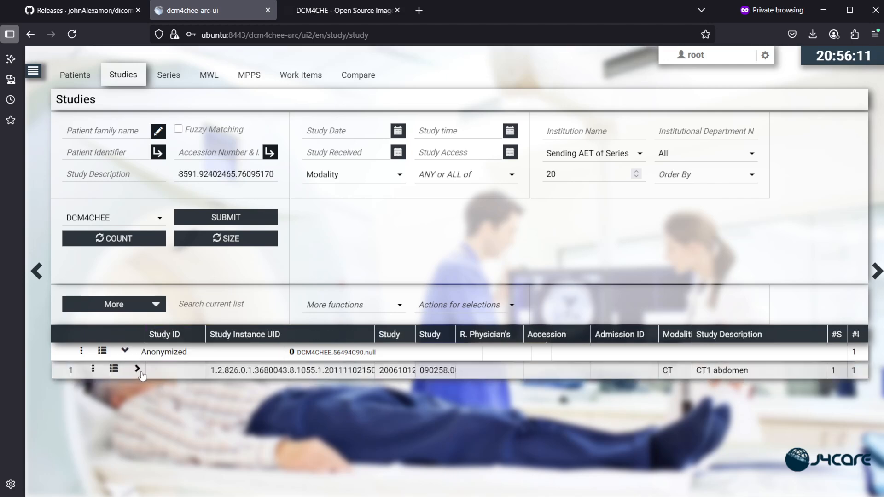
{"action": "left_click", "coordinate": [137, 369]}
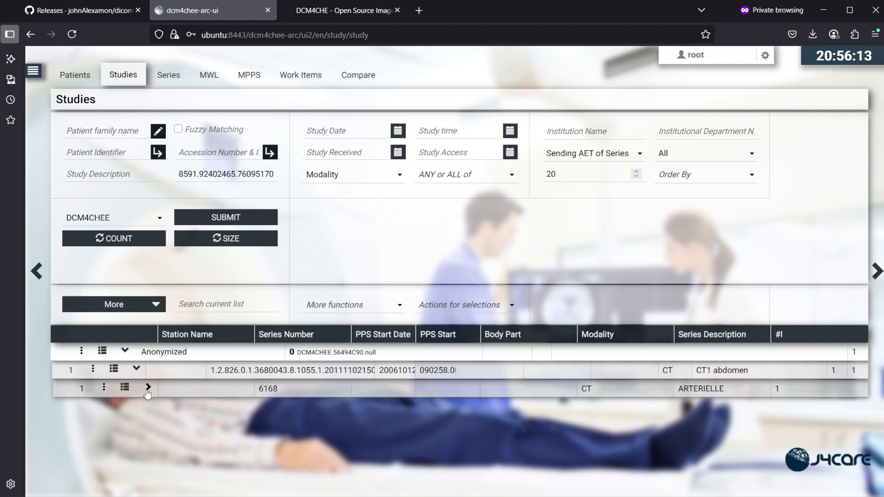
{"action": "left_click", "coordinate": [148, 388]}
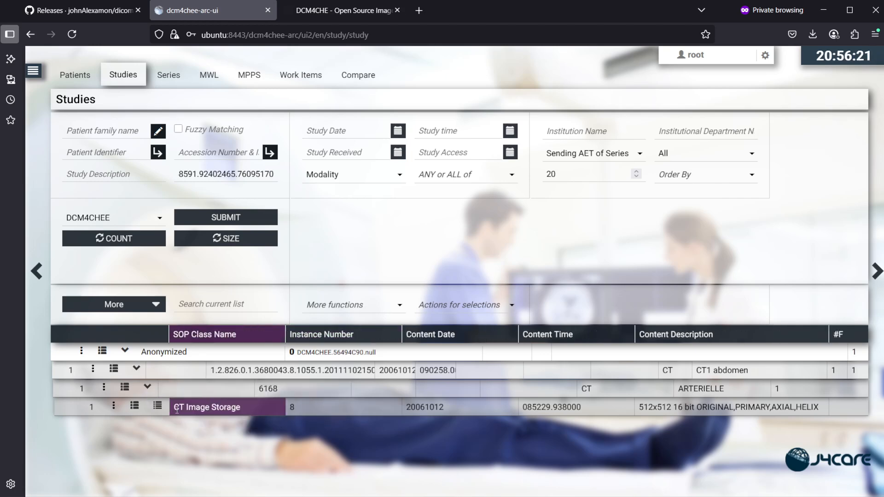
{"action": "left_click", "coordinate": [114, 407]}
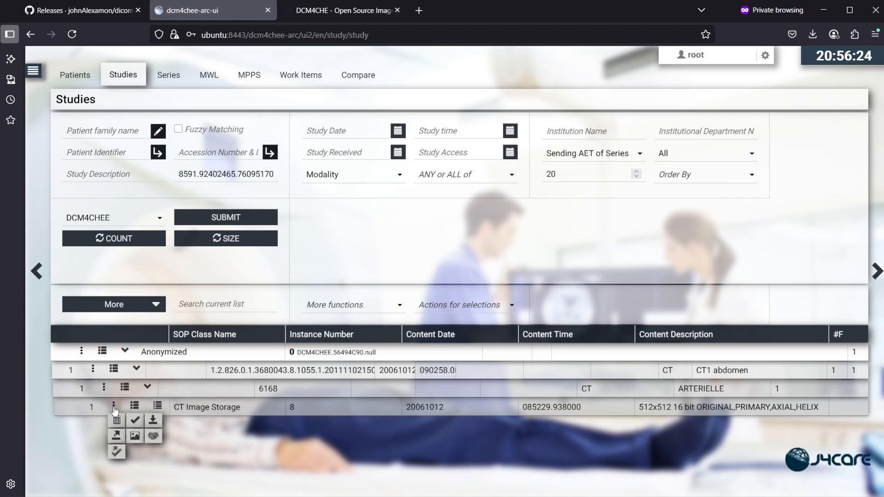
{"action": "left_click", "coordinate": [134, 437]}
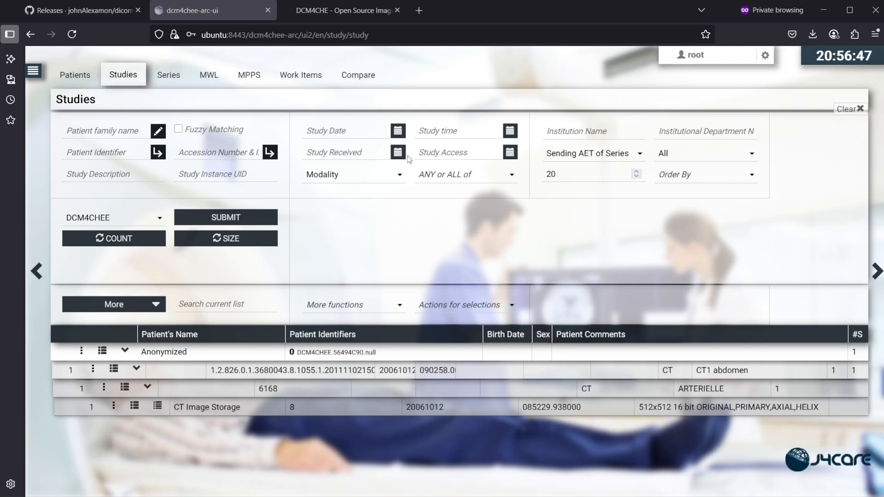
Step: List all studies, then try Today as the Study Received date and clear it
{"action": "left_click", "coordinate": [258, 217]}
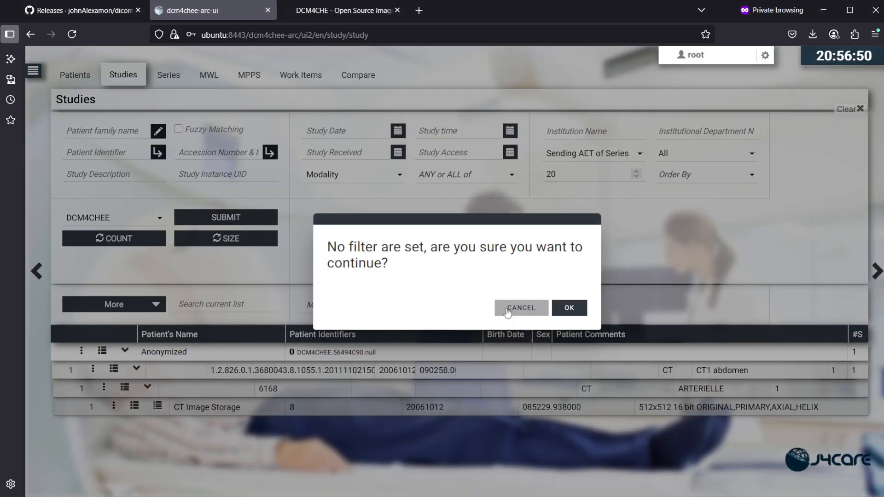
{"action": "left_click", "coordinate": [568, 308]}
{"action": "left_click", "coordinate": [397, 152]}
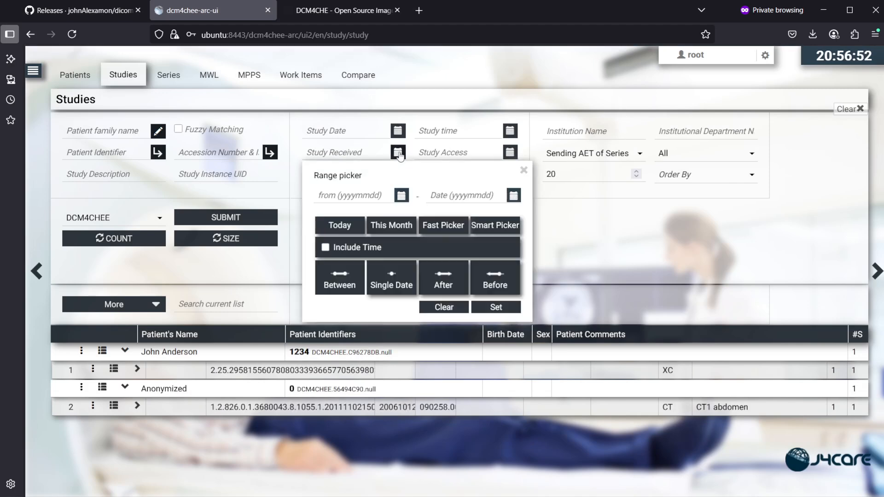
{"action": "left_click", "coordinate": [348, 225]}
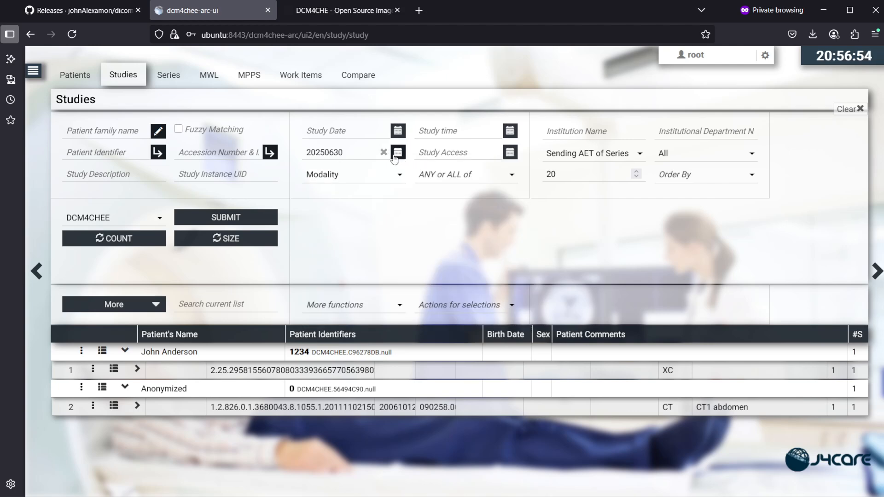
{"action": "left_click", "coordinate": [383, 152]}
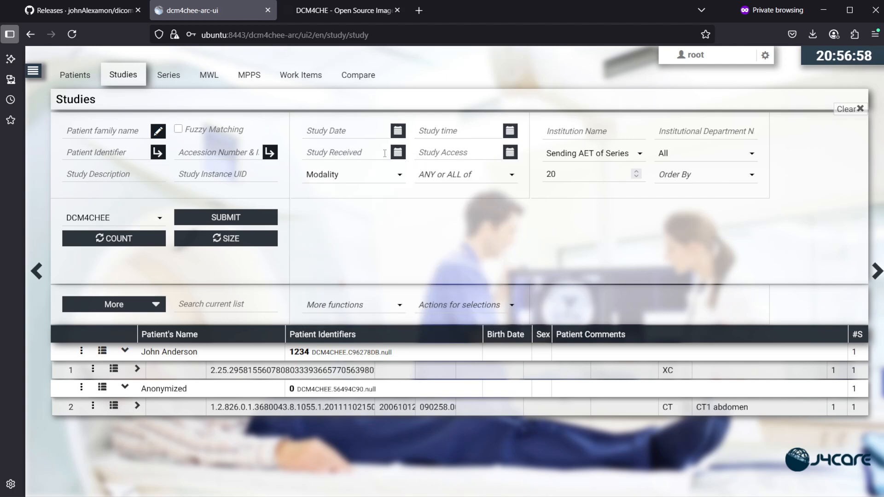
Step: Search studies received on 20250630 (Single Date > Today), then go to the Patients page
{"action": "left_click", "coordinate": [398, 158]}
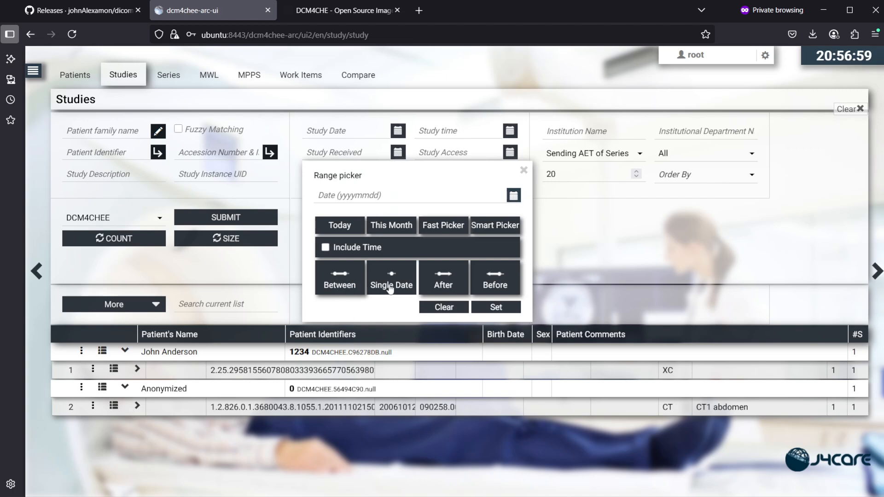
{"action": "left_click", "coordinate": [345, 227]}
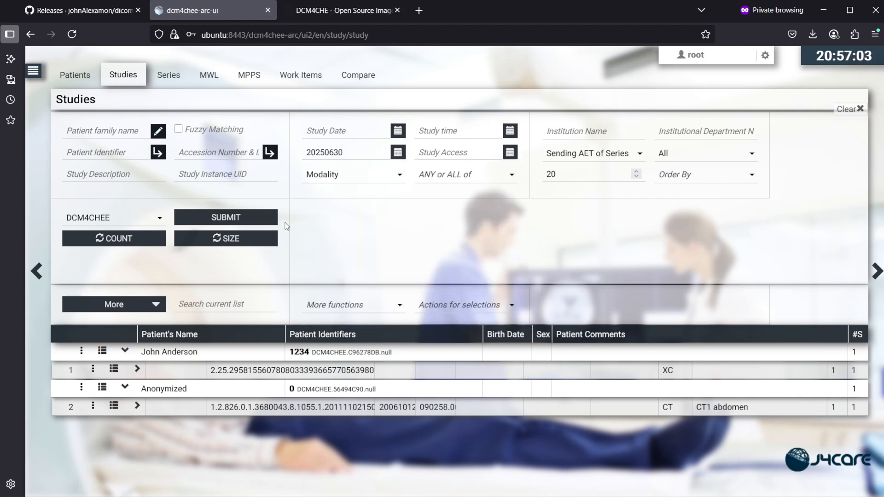
{"action": "left_click", "coordinate": [243, 220]}
{"action": "mouse_move", "coordinate": [385, 158]}
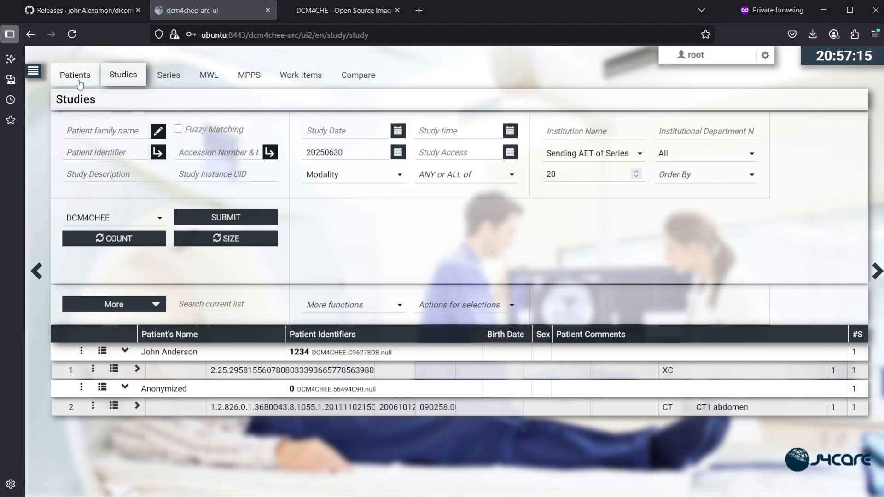
{"action": "left_click", "coordinate": [79, 78]}
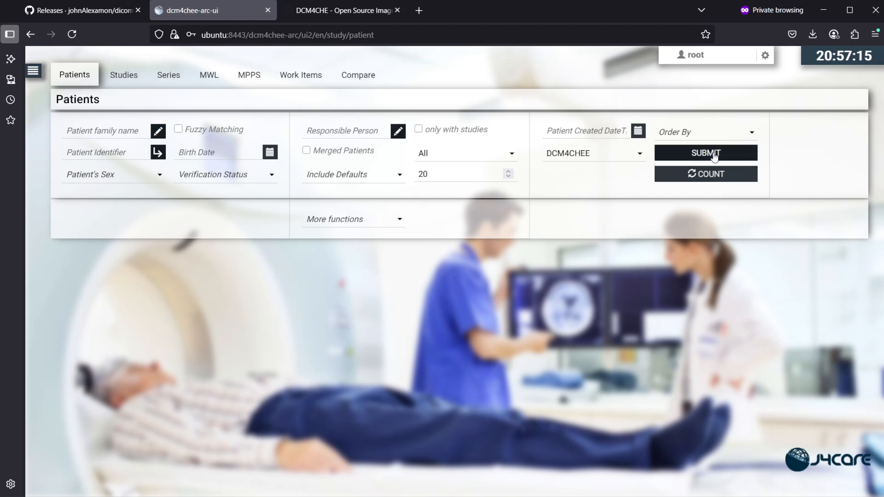
Step: Search DCM4CHEE for all patients without filters, listing two patients
{"action": "left_click", "coordinate": [579, 157]}
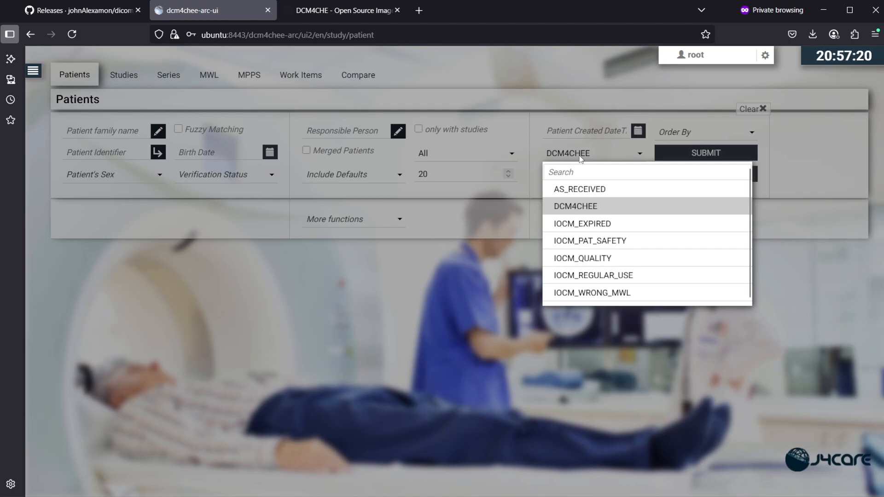
{"action": "left_click", "coordinate": [579, 158]}
{"action": "left_click", "coordinate": [694, 157]}
{"action": "left_click", "coordinate": [571, 308]}
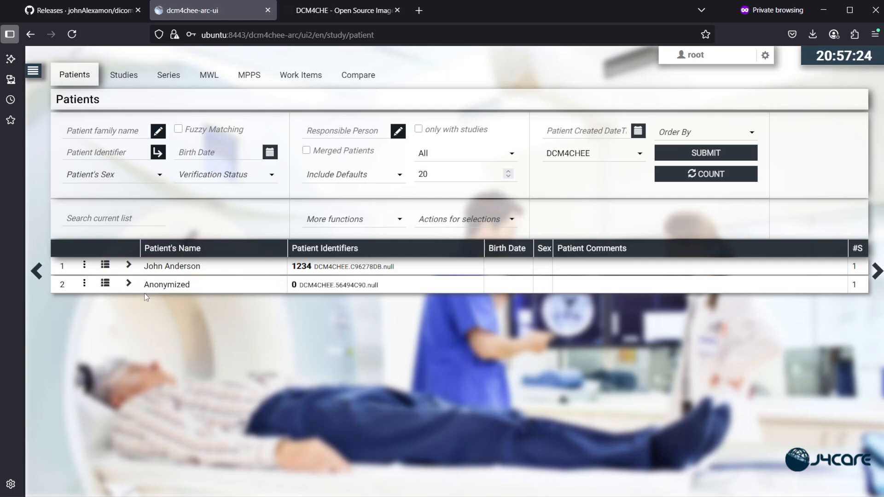
Step: Expand both patients' studies and the XC study's Imported Image series, then collapse the first patient
{"action": "left_click", "coordinate": [129, 284]}
{"action": "left_click", "coordinate": [128, 266]}
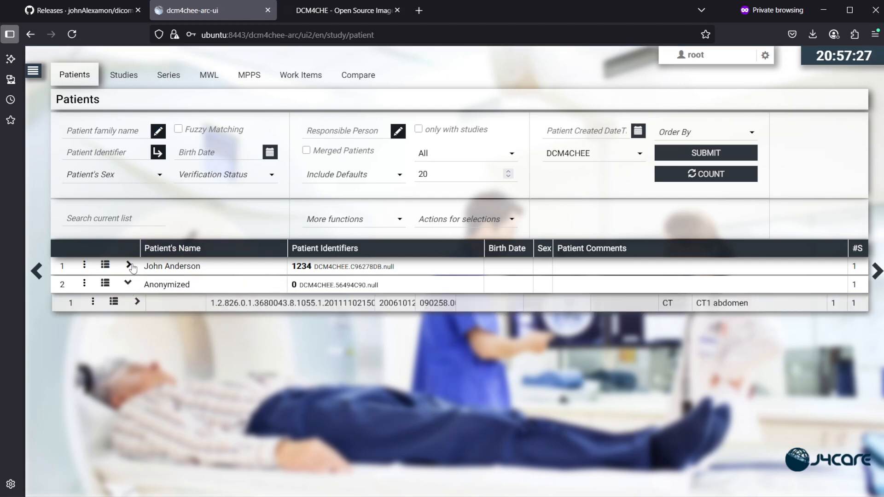
{"action": "left_click", "coordinate": [137, 283]}
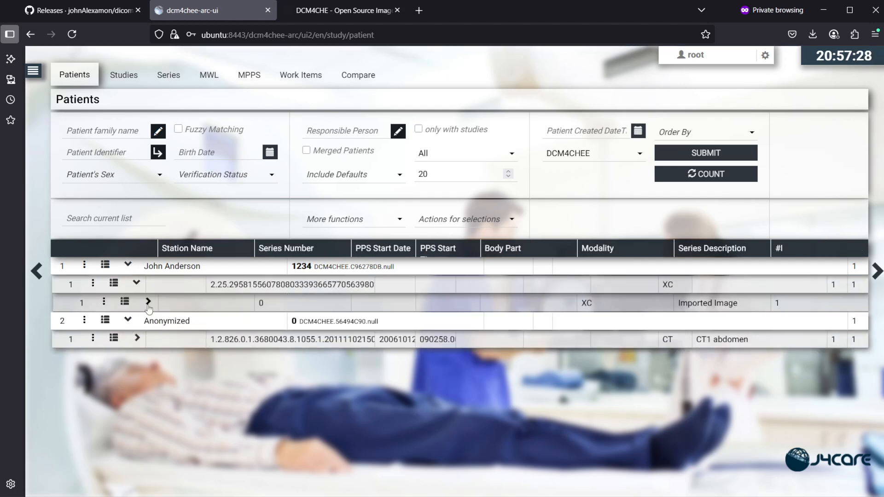
{"action": "left_click", "coordinate": [147, 302]}
{"action": "left_click", "coordinate": [132, 268]}
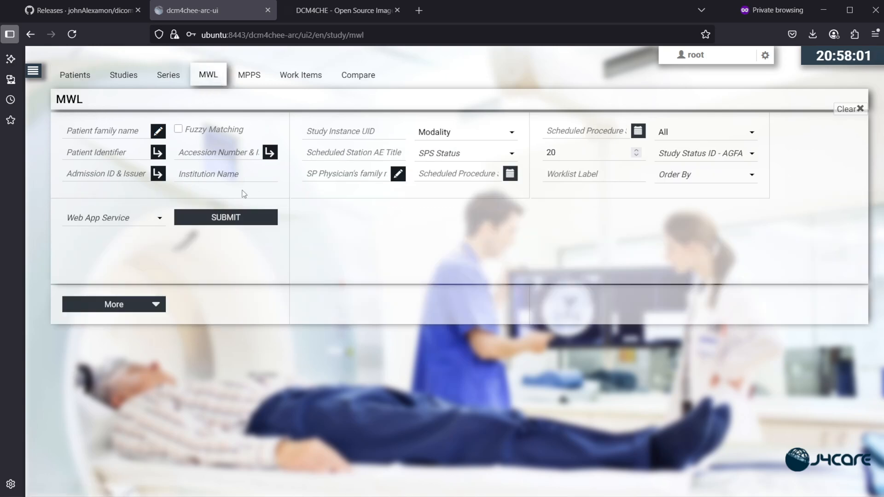
Step: Query the WORKLIST service unfiltered, finding no MWL entries, then return to Patients
{"action": "left_click", "coordinate": [108, 221]}
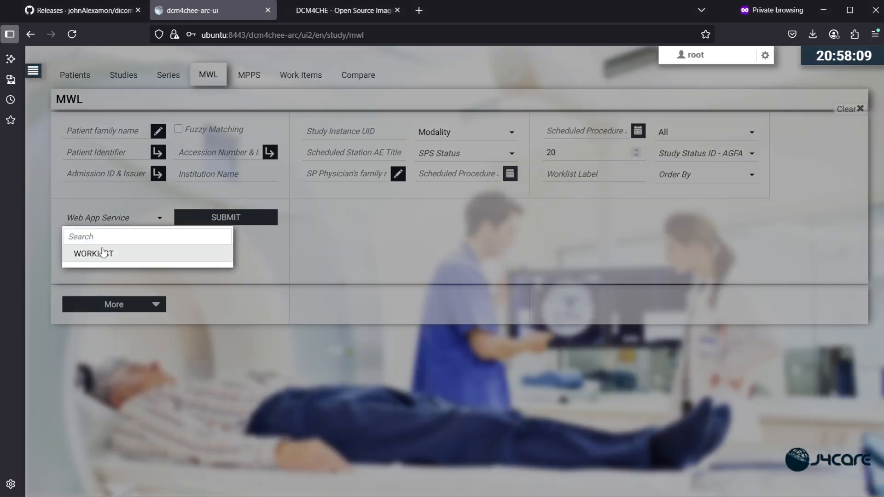
{"action": "left_click", "coordinate": [104, 253]}
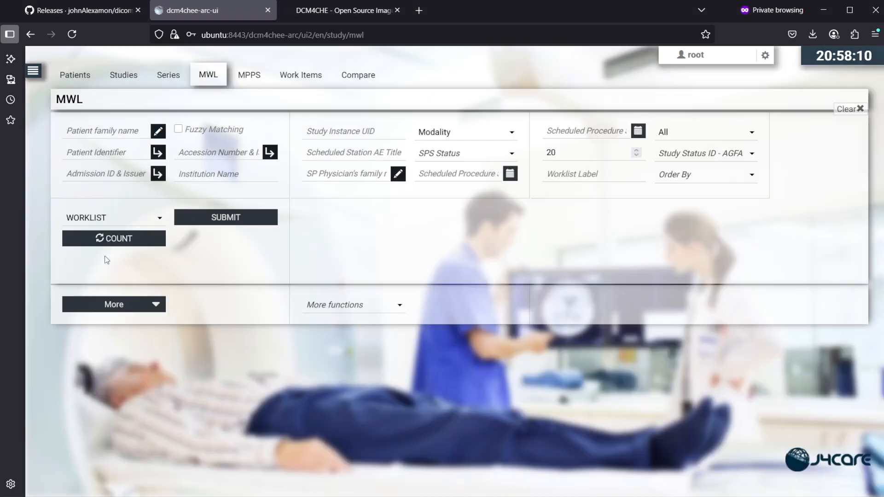
{"action": "left_click", "coordinate": [215, 222]}
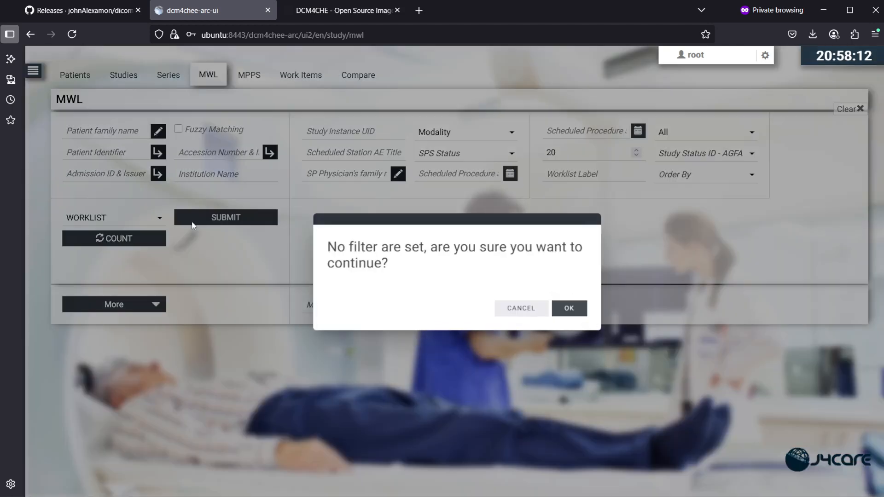
{"action": "left_click", "coordinate": [569, 308]}
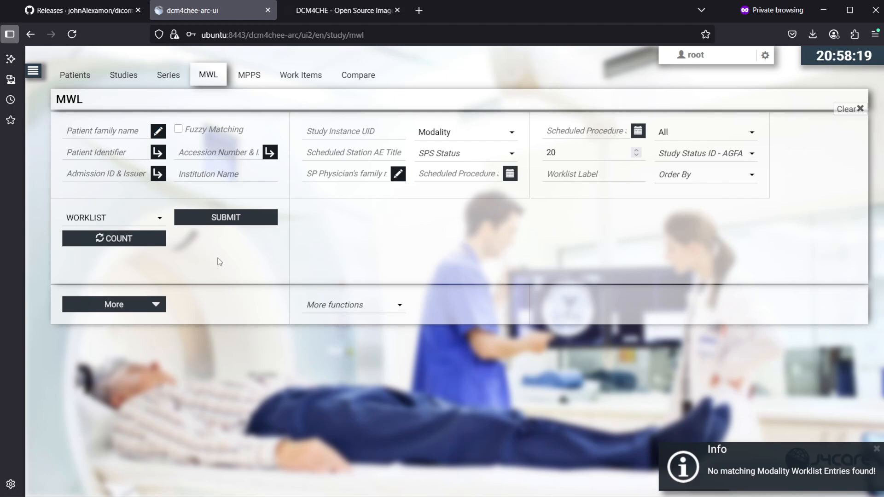
{"action": "left_click", "coordinate": [86, 80]}
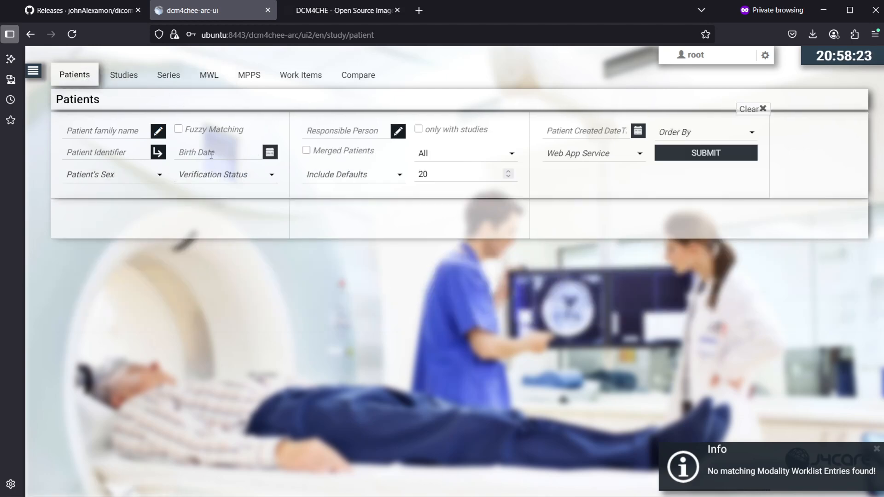